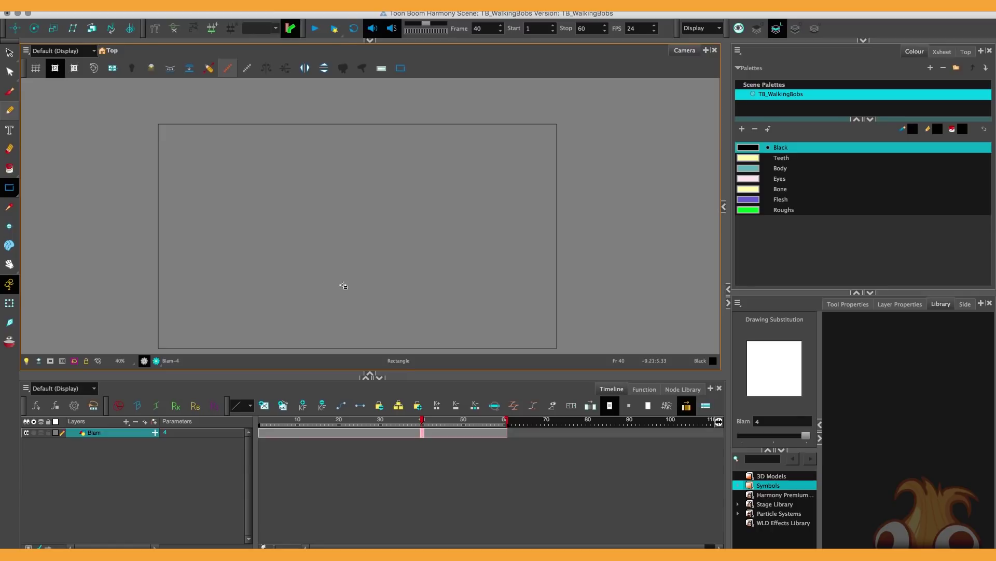
# - Draw a test rectangle on the Blam drawing, then undo it
pyautogui.moveTo(297, 193); pyautogui.dragTo(450, 353)
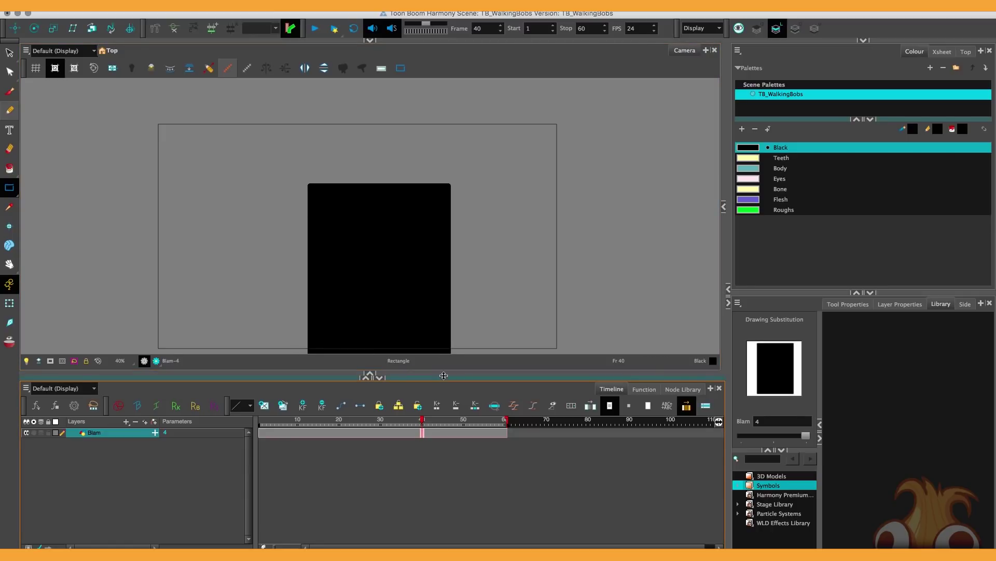
pyautogui.hotkey('ctrl', 'z')
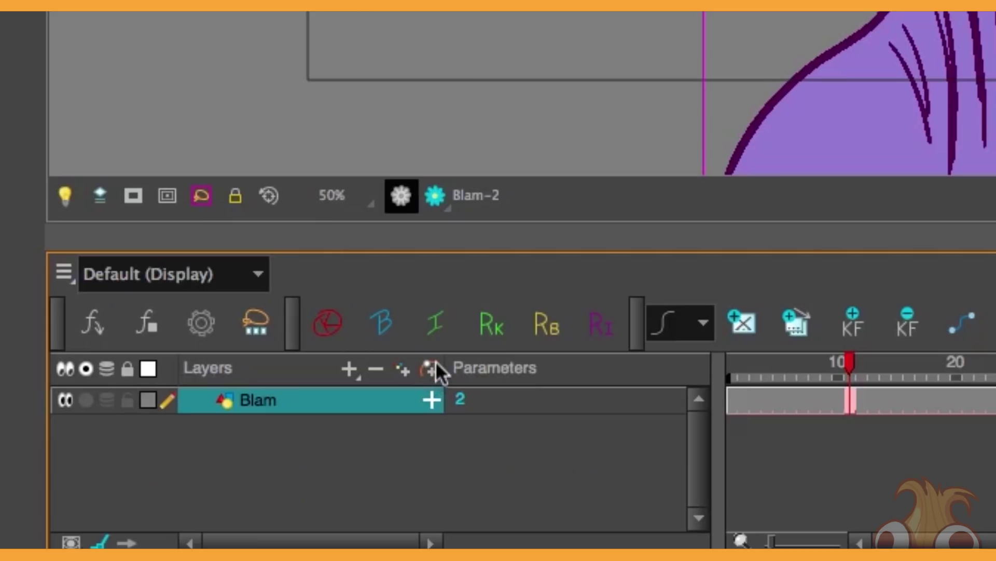
# - Add a Blam-P_1 peg above the Blam layer and set its Position to Separate
pyautogui.click(154, 486)
pyautogui.click(373, 401)
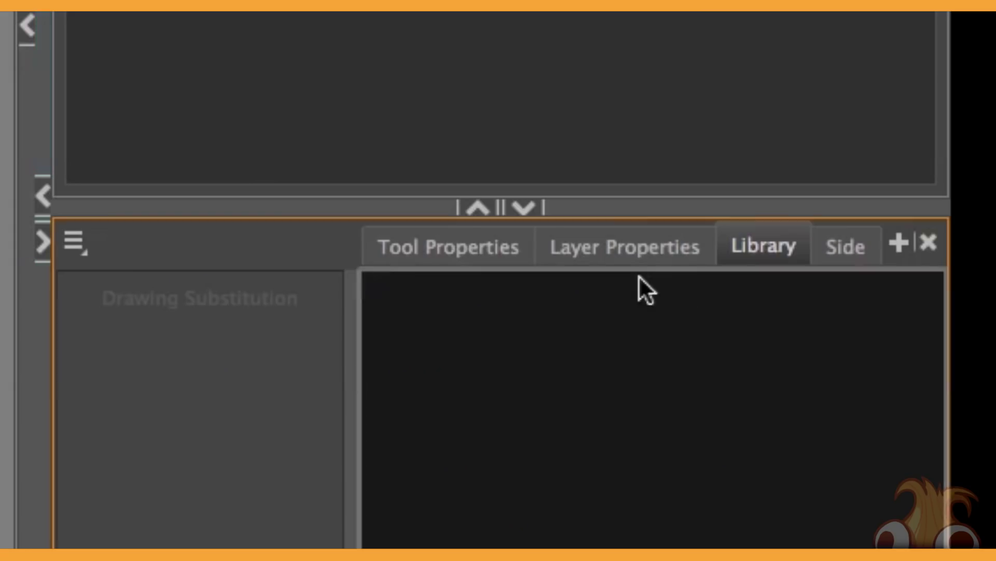
pyautogui.click(625, 248)
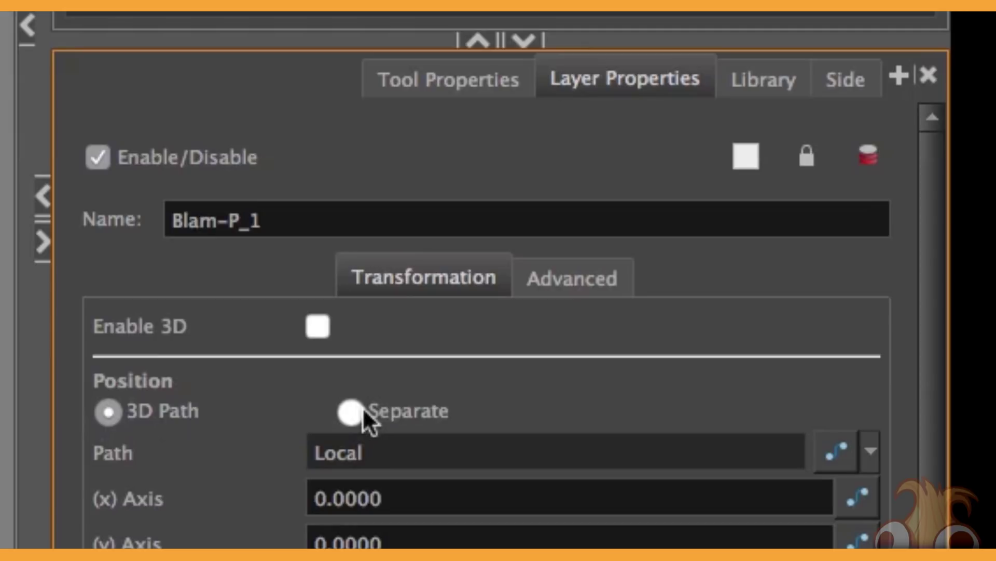
pyautogui.click(363, 408)
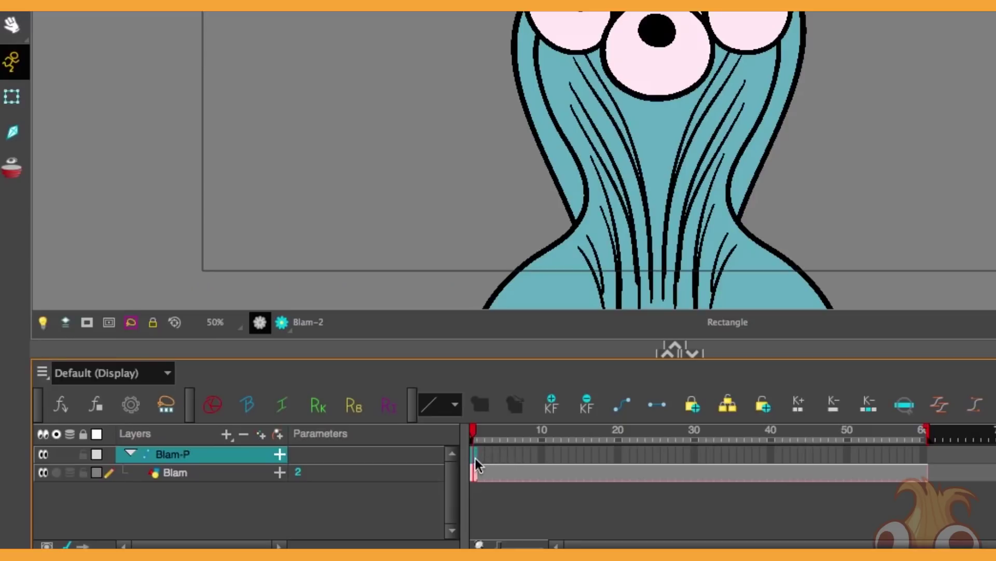
# - Set a Blam-P keyframe at frame 60, then return to frame 1
pyautogui.click(923, 457)
pyautogui.press('F6')
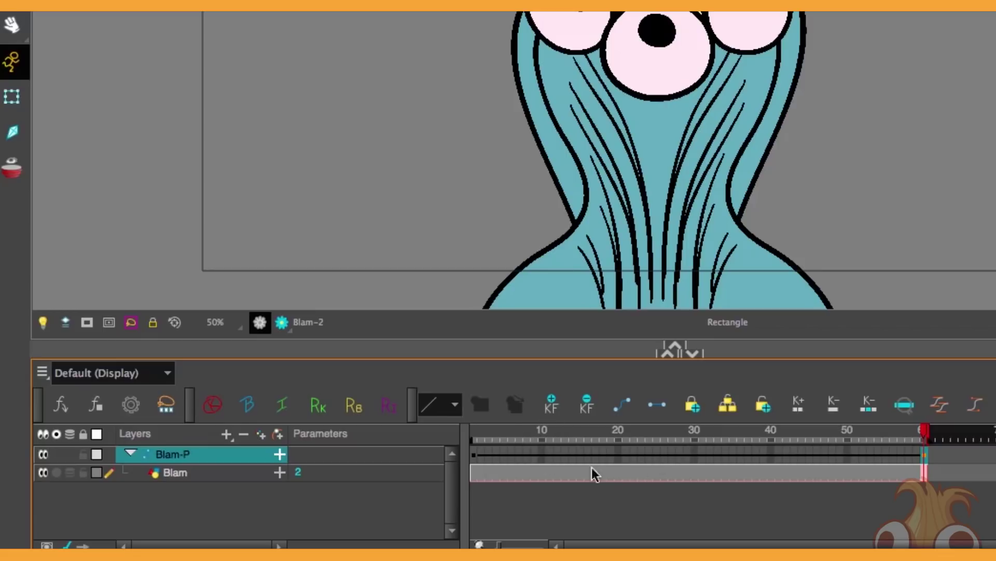
pyautogui.rightClick(553, 405)
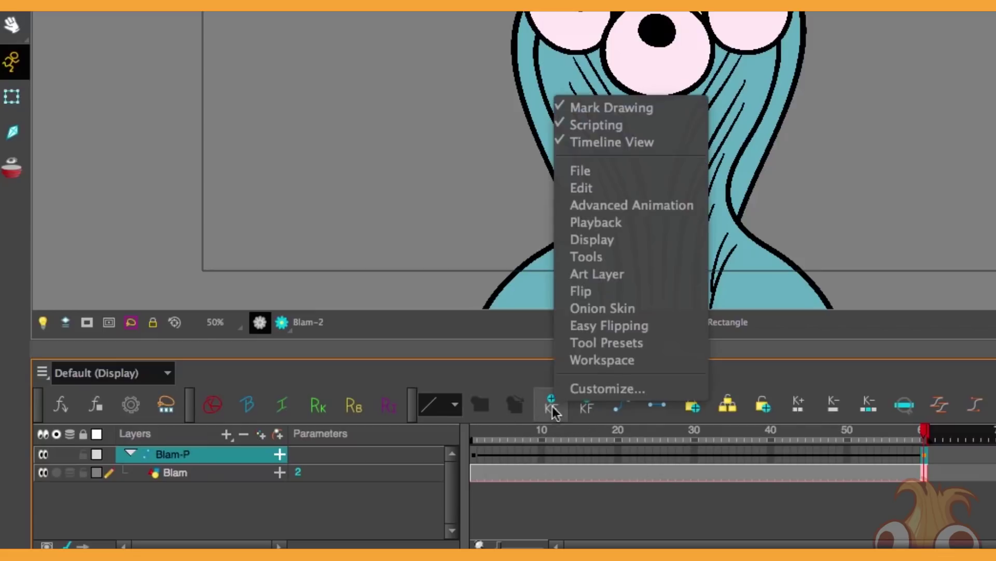
pyautogui.click(609, 496)
pyautogui.hotkey('shift', ',')
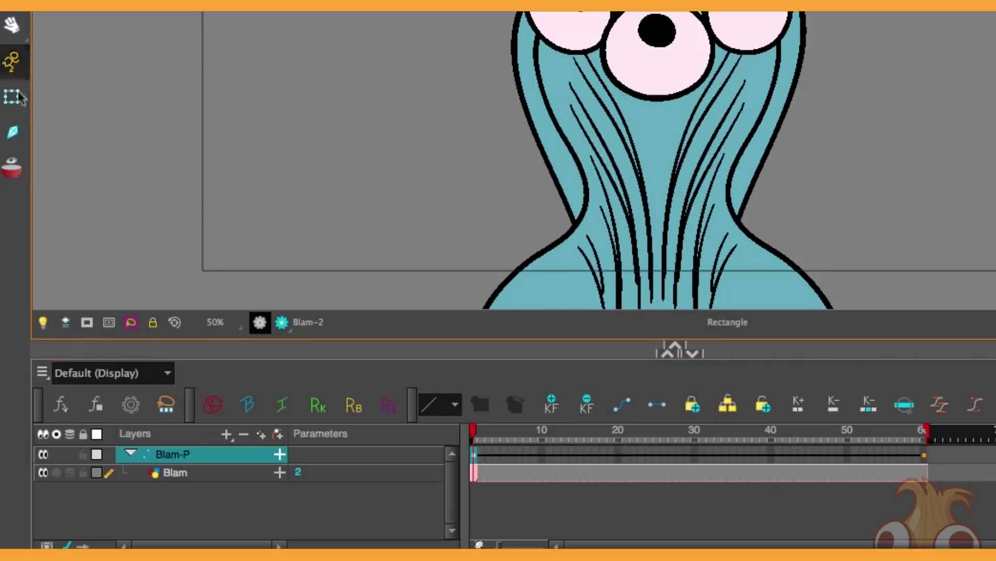
# - At frame 1, shrink the character and move it lower for its starting pose
pyautogui.click(12, 97)
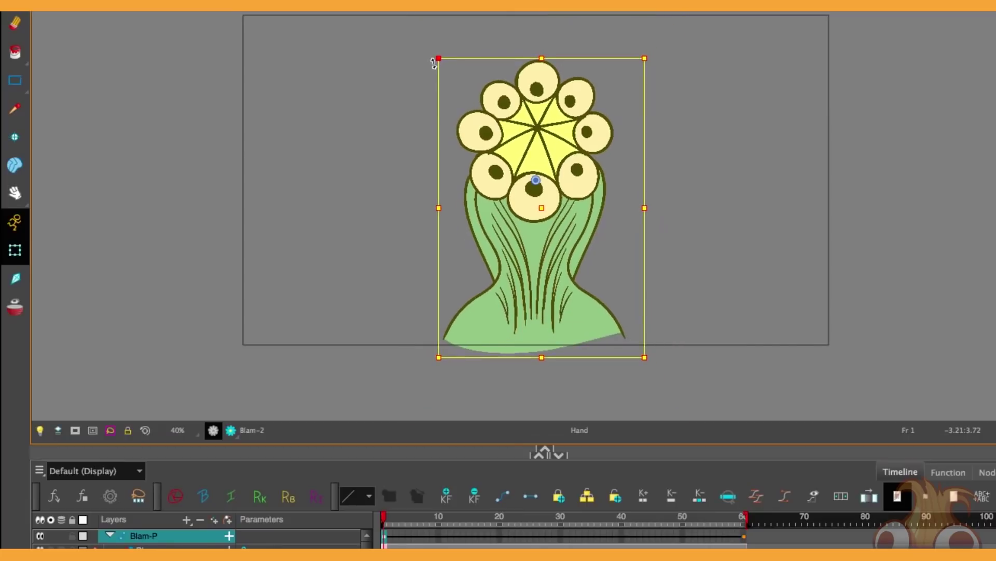
pyautogui.moveTo(435, 63); pyautogui.dragTo(443, 73)
pyautogui.moveTo(522, 133); pyautogui.dragTo(526, 209)
# - Slightly shrink the end pose, make frame 40 the last key, and play from frame 1
pyautogui.hotkey('shift', '.')
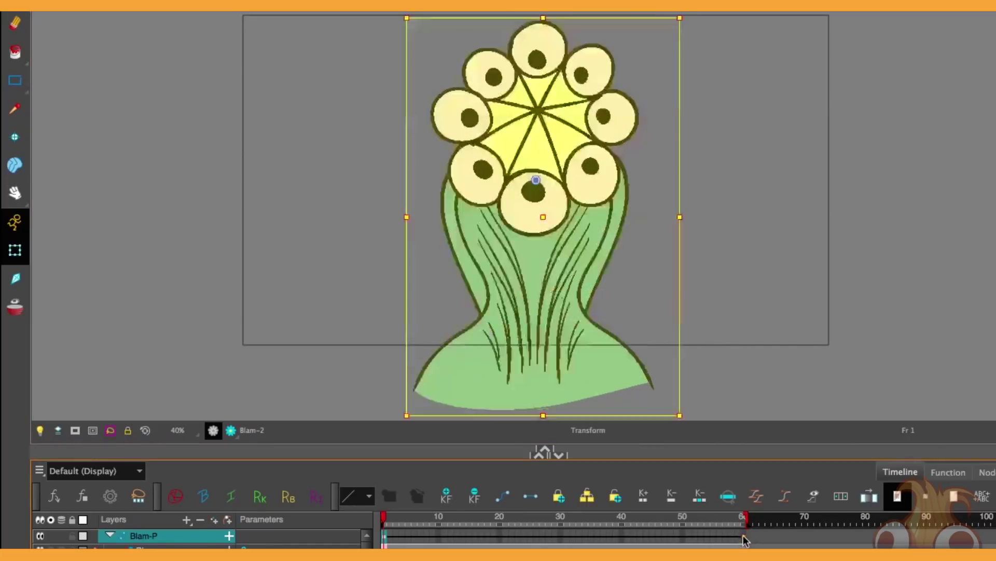
pyautogui.moveTo(407, 18); pyautogui.dragTo(415, 28)
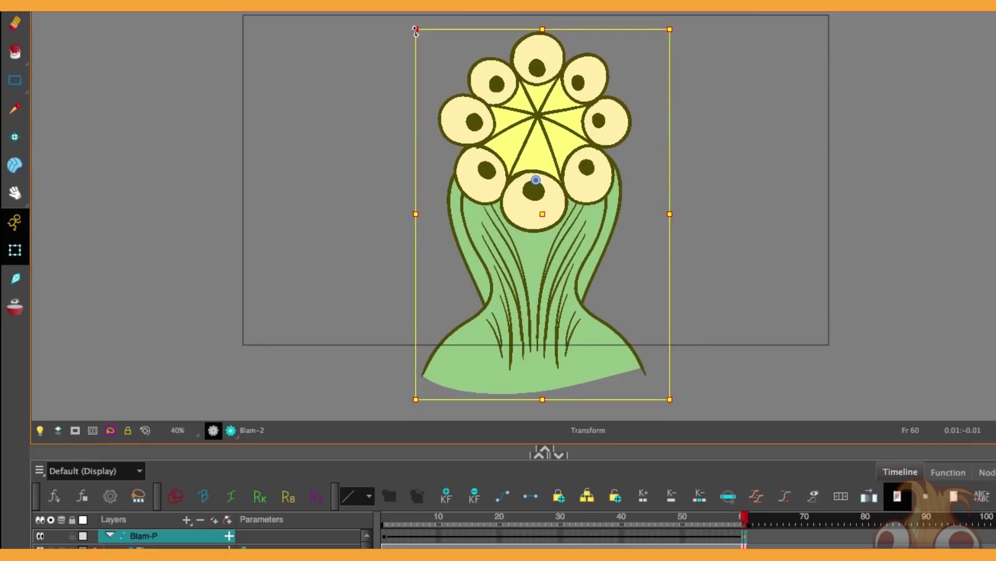
pyautogui.click(622, 517)
pyautogui.hotkey('shift', ',')
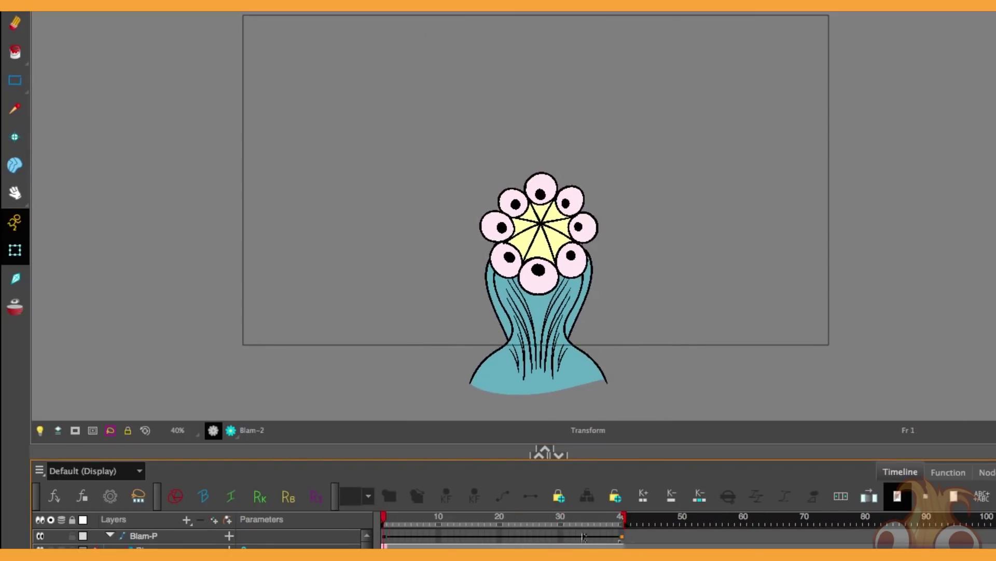
pyautogui.press('Return')
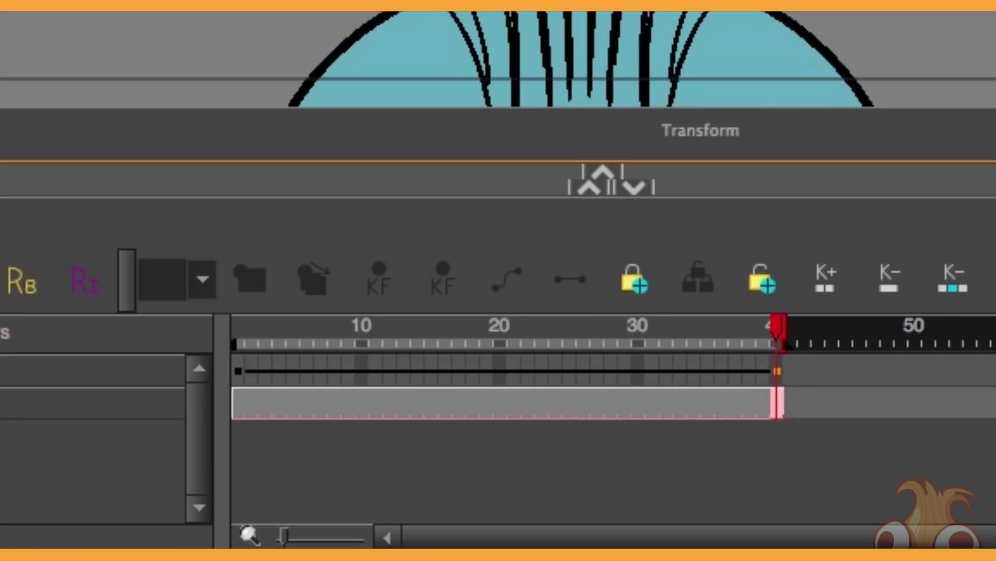
# - Add Blam-P keyframes at frames 11, 21 and 31 and preview the stepped motion
pyautogui.click(302, 497)
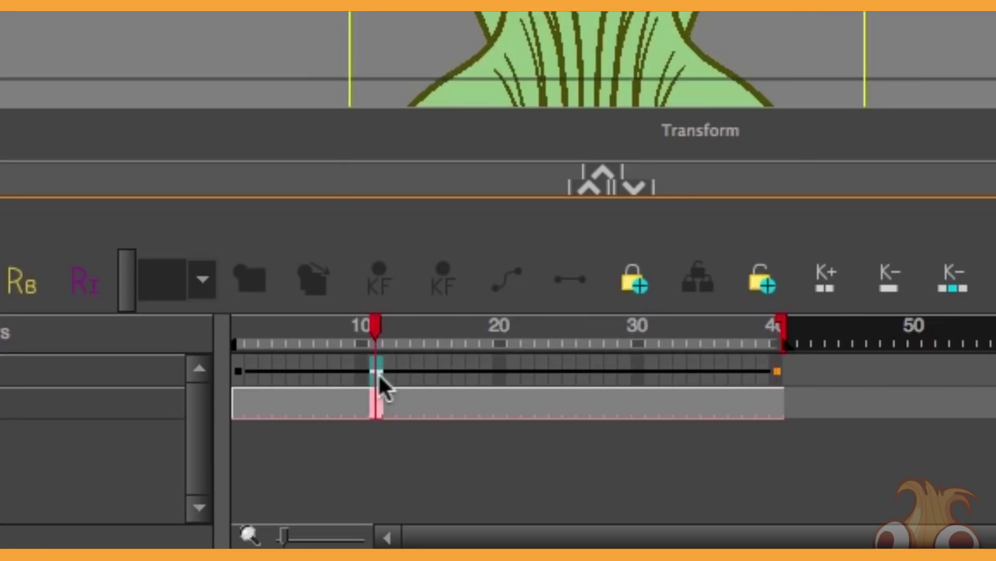
pyautogui.click(509, 371)
pyautogui.click(651, 371)
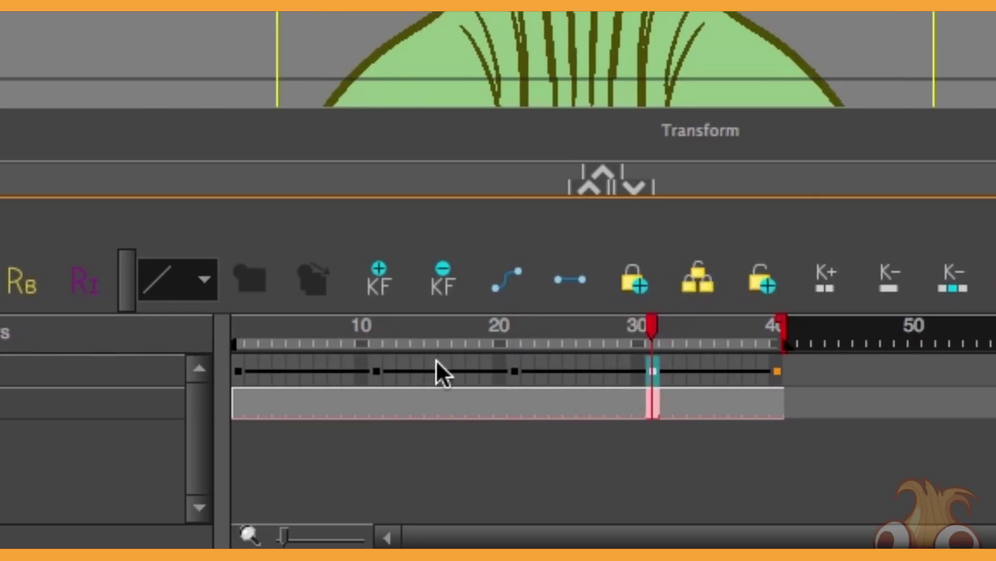
pyautogui.click(270, 340)
pyautogui.press('Return')
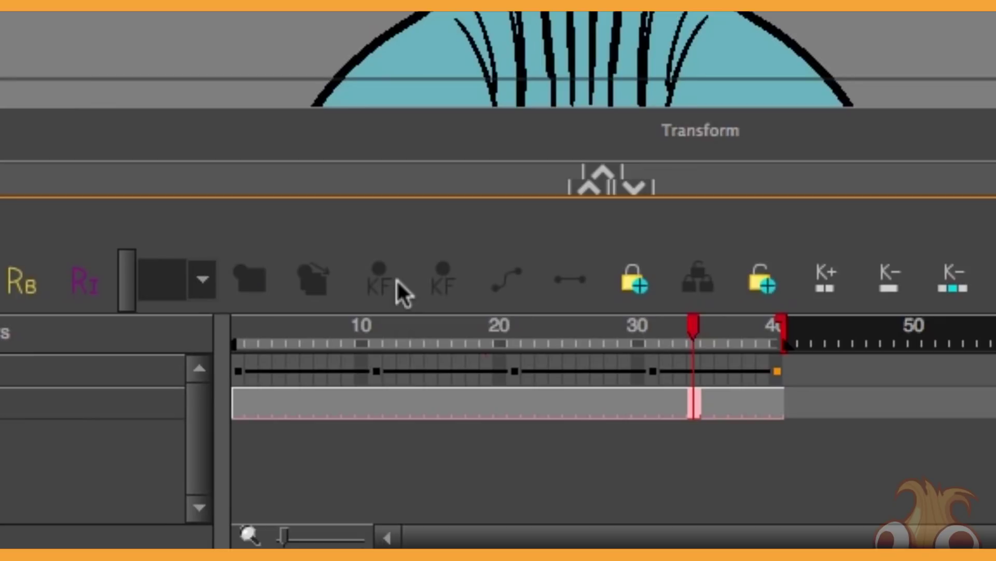
# - Apply the S-curve ease preset to peg frames 1–40 and play the eased walk
pyautogui.moveTo(235, 366); pyautogui.dragTo(794, 350)
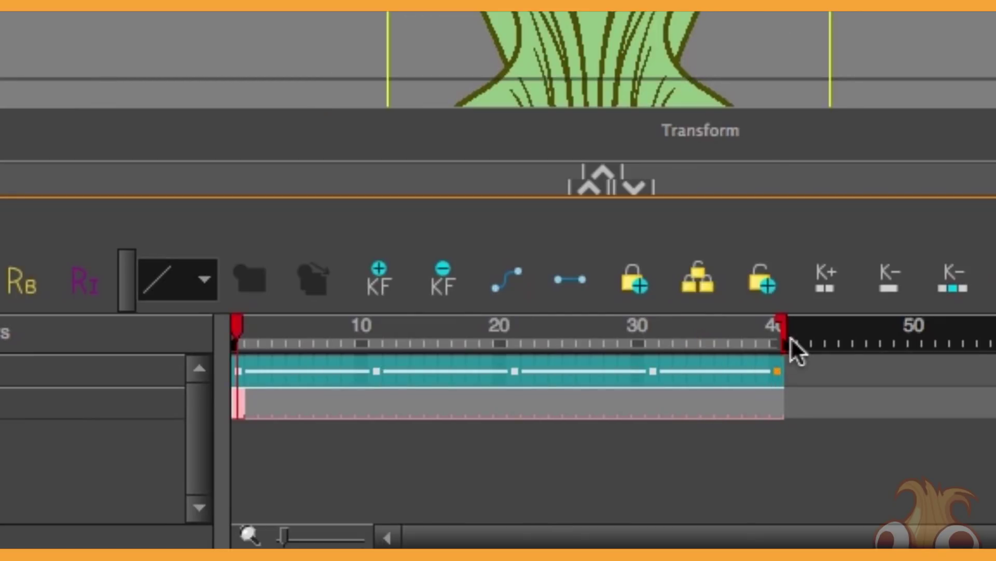
pyautogui.click(174, 279)
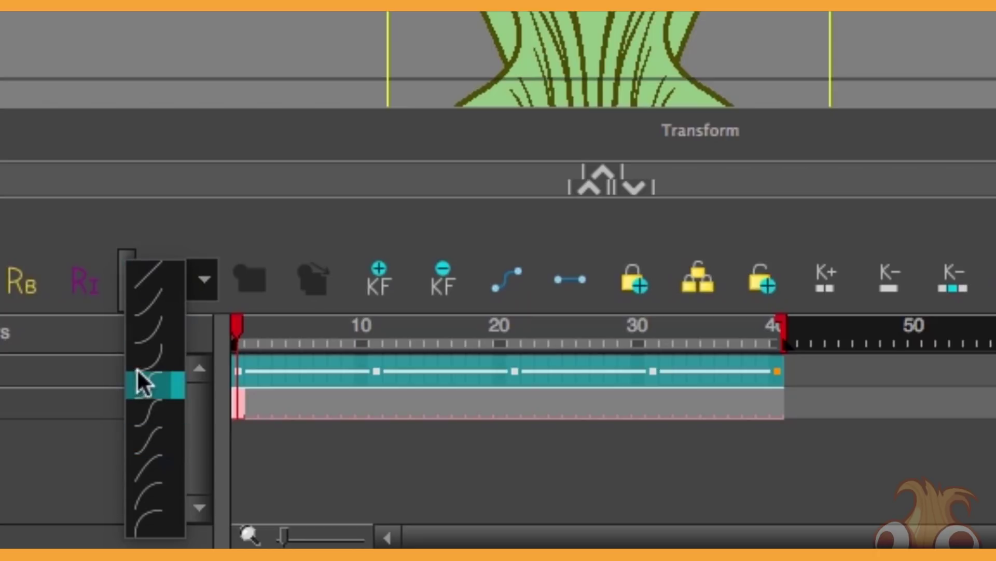
pyautogui.click(160, 384)
pyautogui.moveTo(266, 340); pyautogui.dragTo(236, 340)
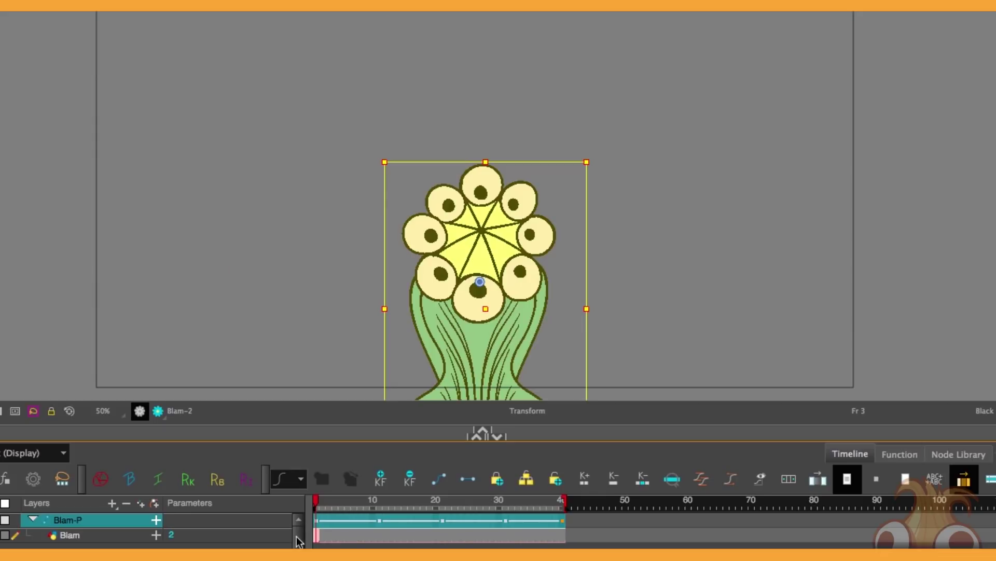
pyautogui.press('Return')
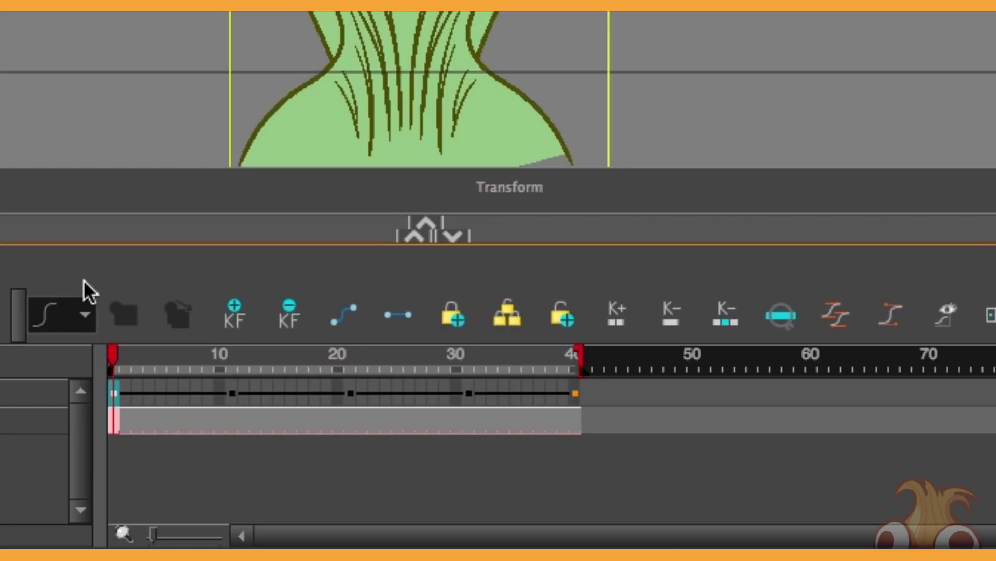
# - In Set Ease for Multiple Parameters, give the first key Right Time Ratio 75, Right Value Ratio 0
pyautogui.click(838, 316)
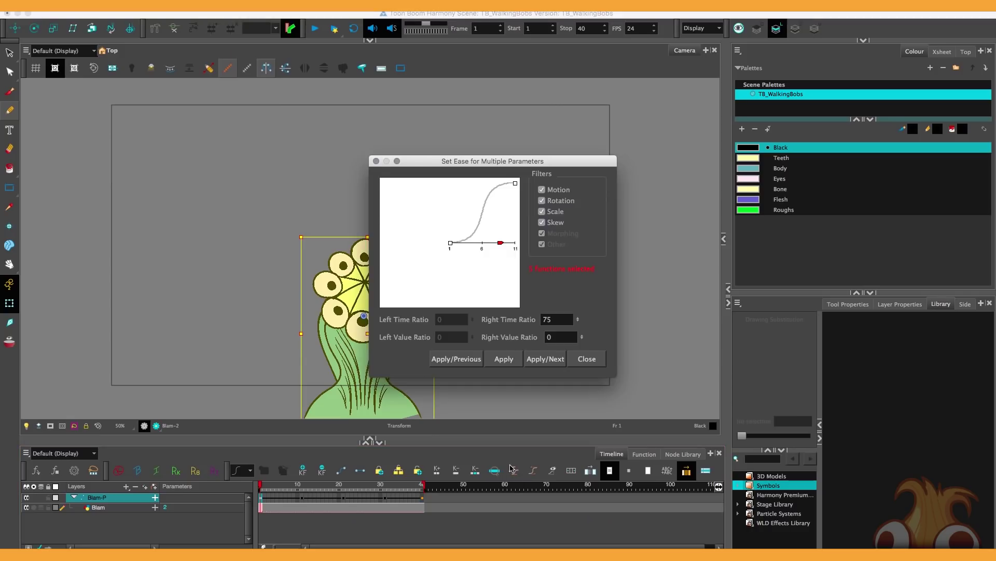
pyautogui.moveTo(409, 167); pyautogui.dragTo(300, 167)
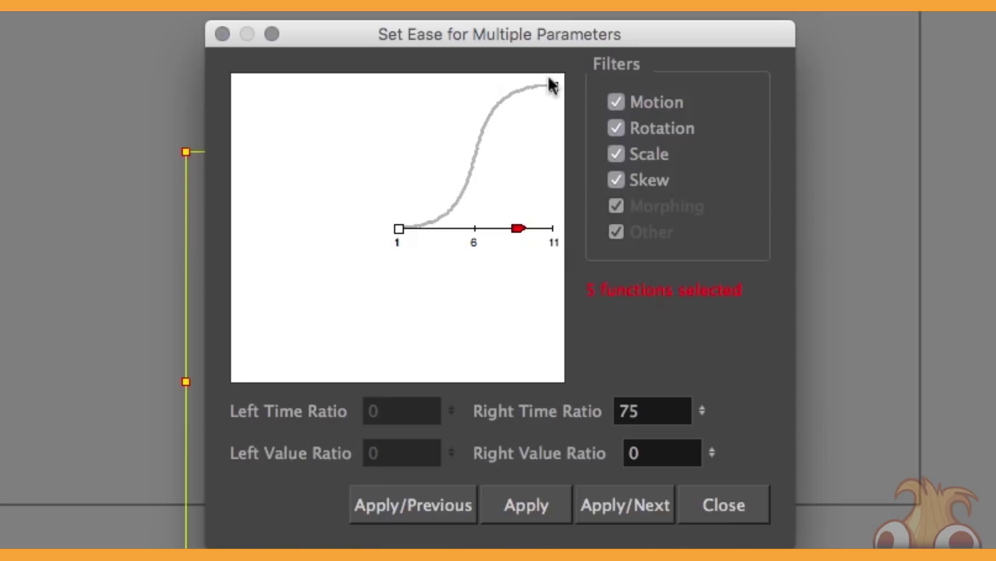
pyautogui.moveTo(517, 228); pyautogui.dragTo(440, 284)
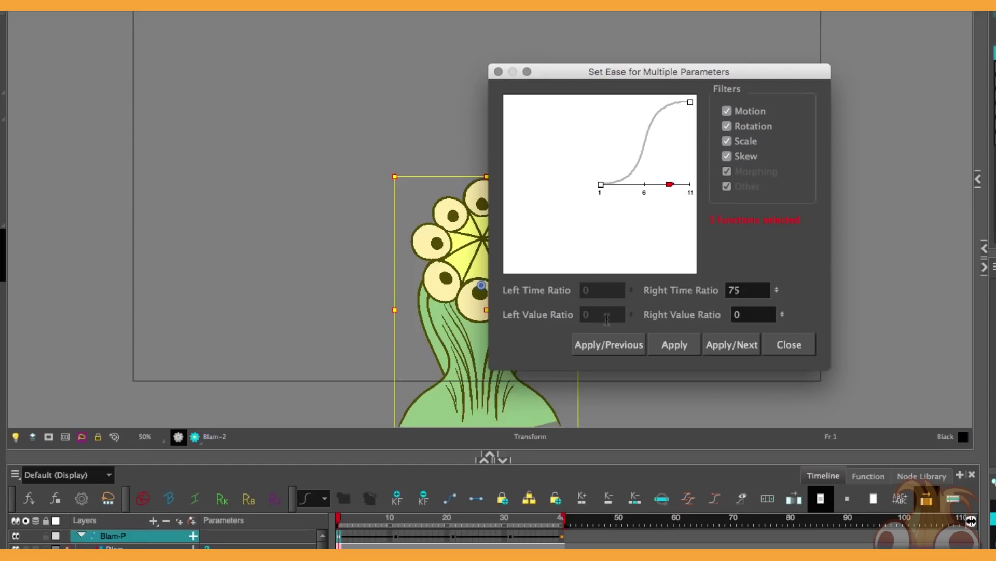
pyautogui.click(731, 345)
pyautogui.click(634, 345)
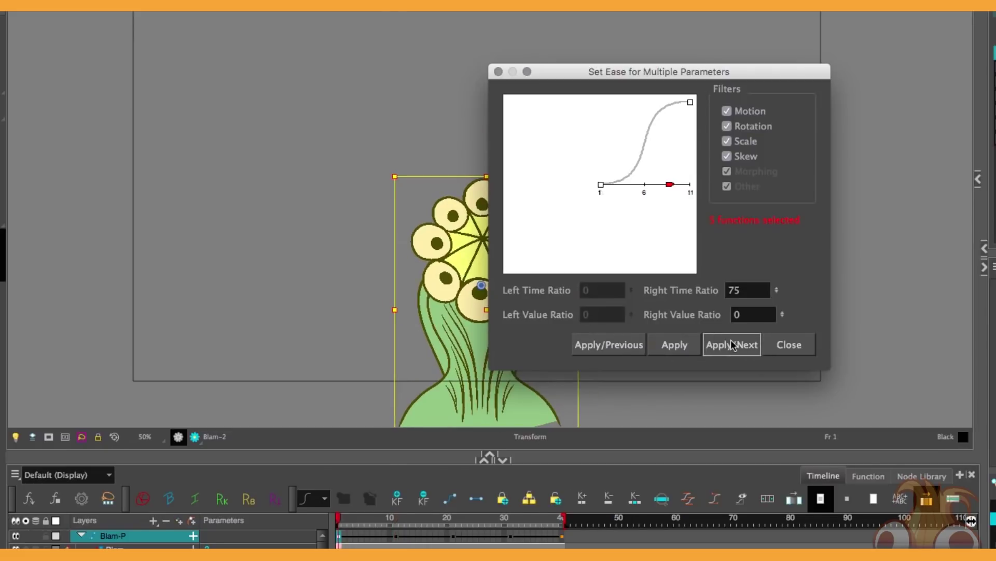
pyautogui.click(732, 344)
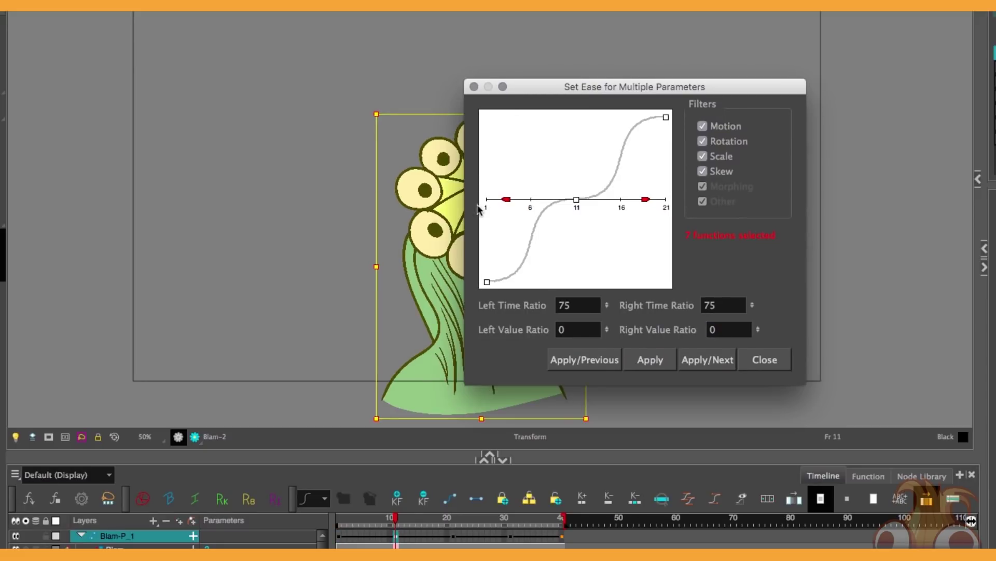
# - Pull the next key's ease-in handle up into a fine-tuned overshoot and apply it
pyautogui.moveTo(506, 199); pyautogui.dragTo(514, 147)
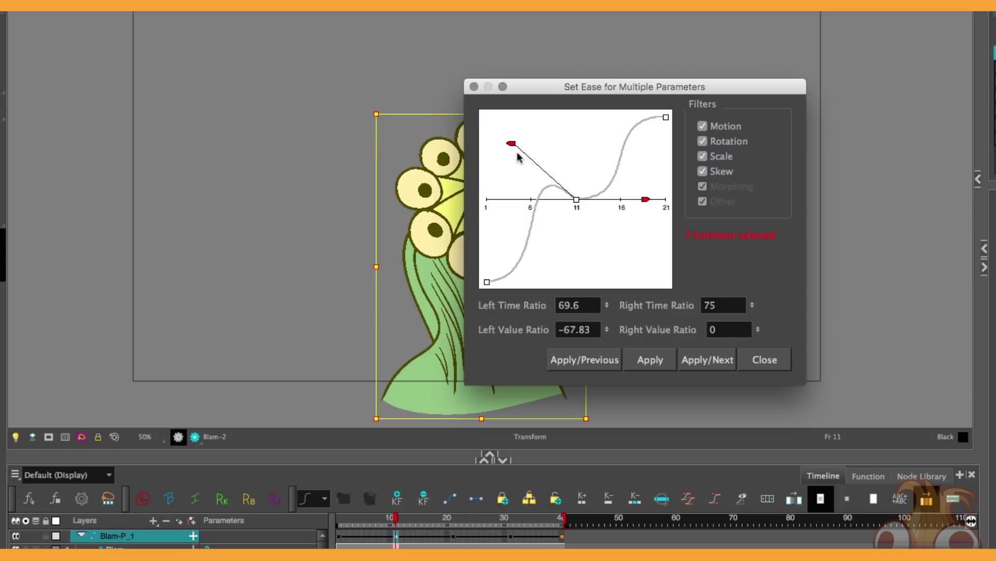
pyautogui.moveTo(511, 144); pyautogui.dragTo(520, 139)
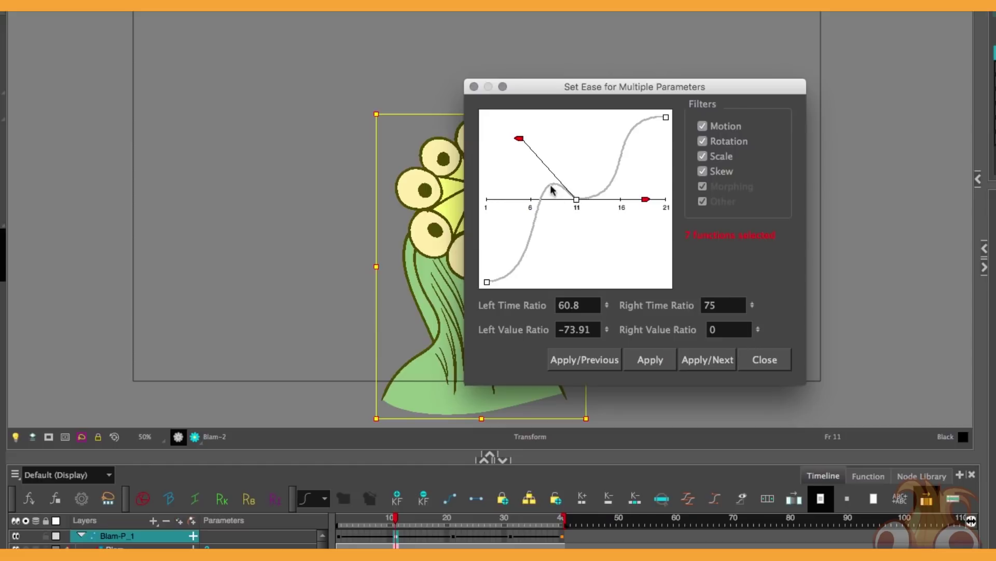
pyautogui.moveTo(519, 139); pyautogui.dragTo(519, 140)
pyautogui.click(706, 360)
# - Give the remaining keys through frame 40 overshooting ease-ins, then close the ease dialog
pyautogui.moveTo(506, 198); pyautogui.dragTo(534, 131)
pyautogui.click(706, 360)
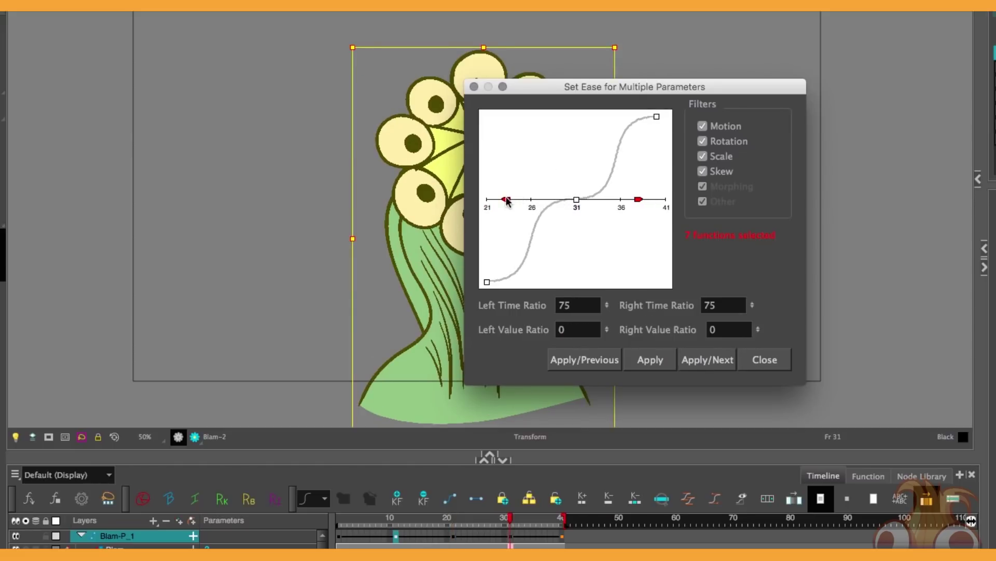
pyautogui.moveTo(508, 199)
pyautogui.mouseDown()
pyautogui.moveTo(506, 143)
pyautogui.moveTo(528, 134)
pyautogui.mouseUp()
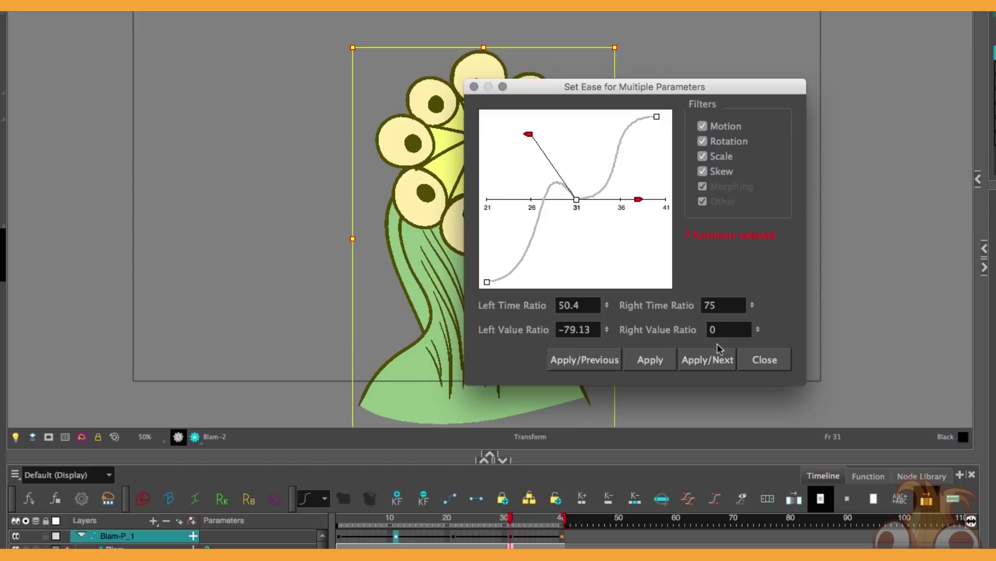
pyautogui.click(715, 359)
pyautogui.moveTo(560, 200); pyautogui.dragTo(548, 163)
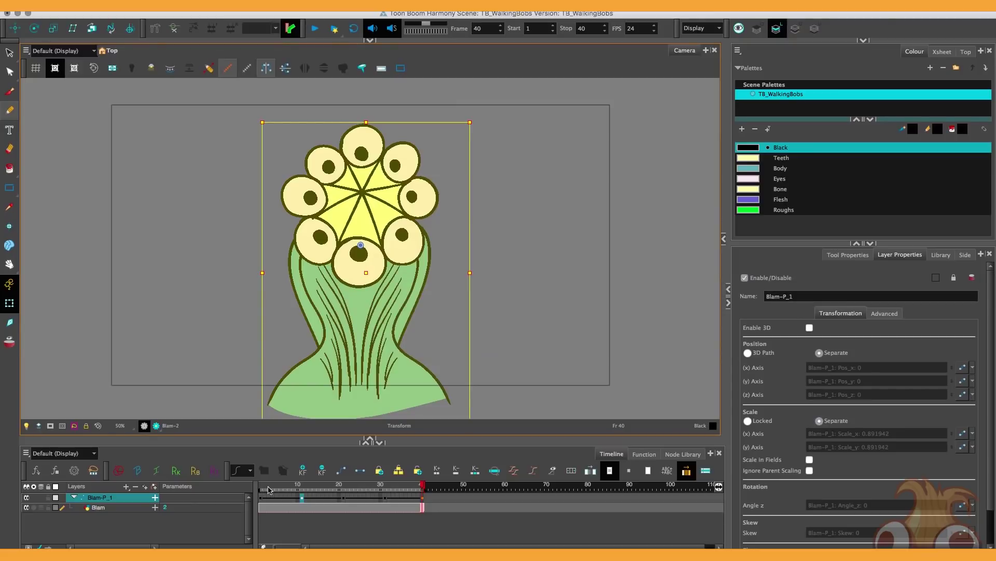
pyautogui.click(334, 518)
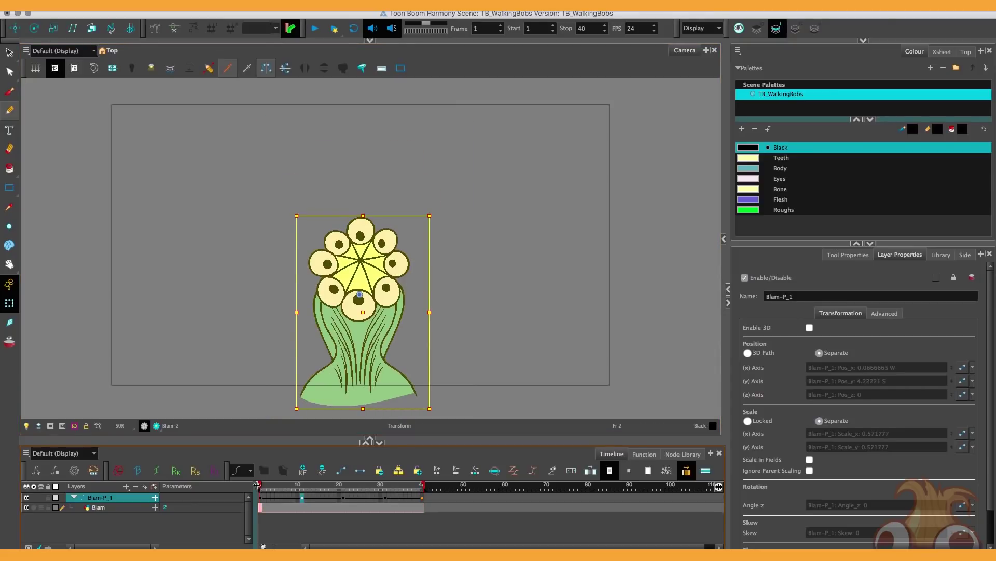
pyautogui.press('Return')
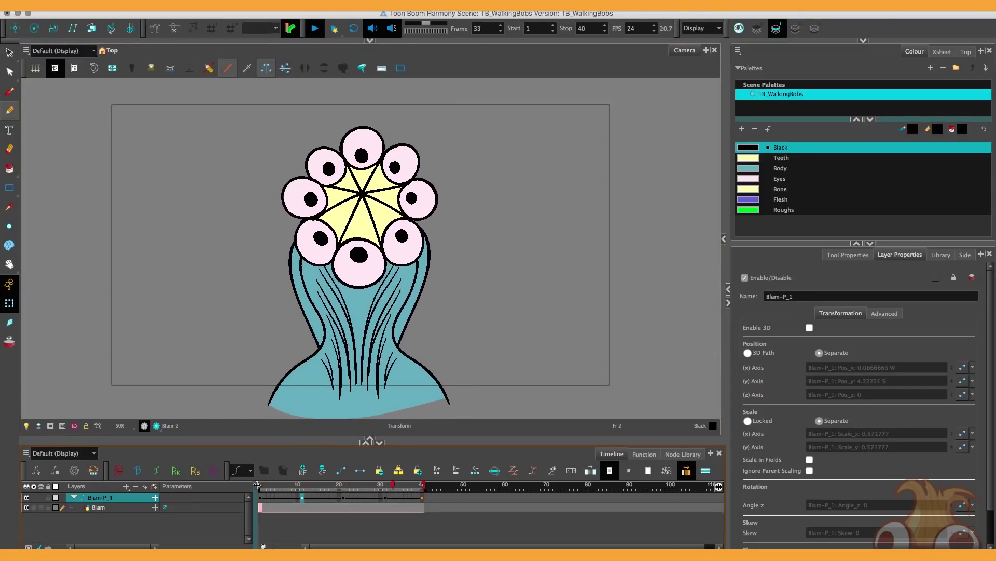
pyautogui.press('Return')
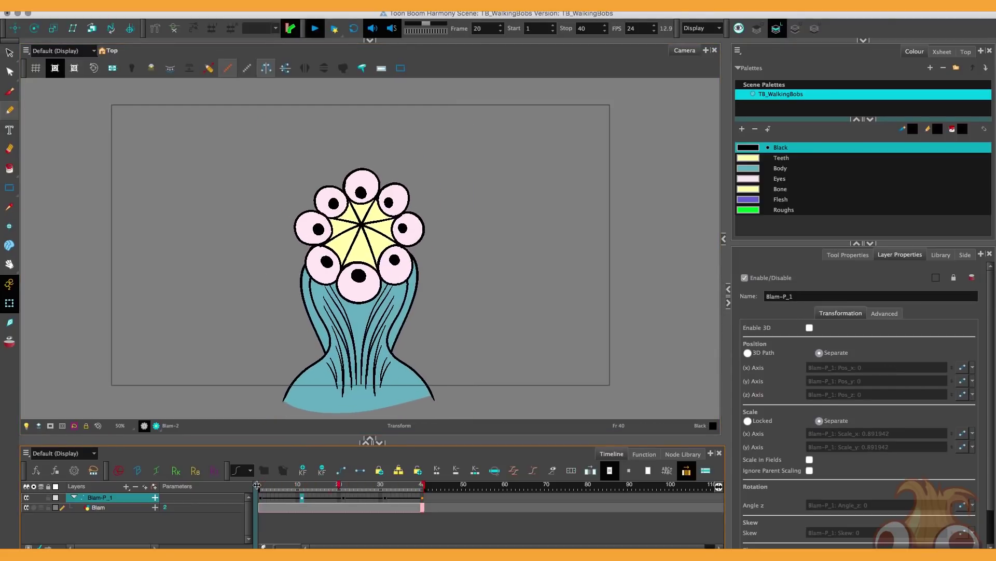
pyautogui.press('Return')
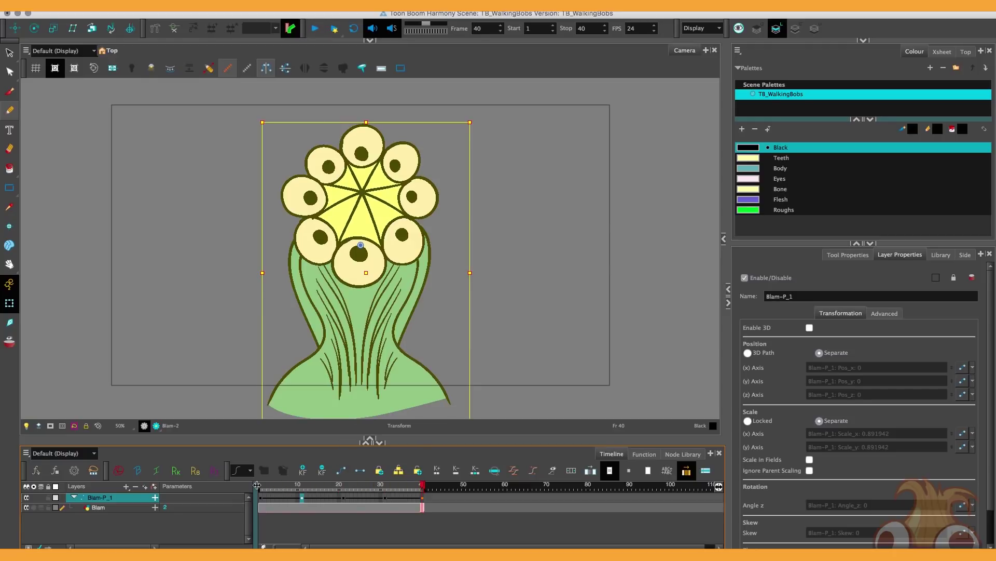
pyautogui.press('Return')
pyautogui.keyDown('shift'); pyautogui.click(157, 507); pyautogui.keyUp('shift')
# - Duplicate the Blam-P_1 and Blam layers and hide the Blam-P_2 and Blam_1 copies
pyautogui.rightClick(108, 503)
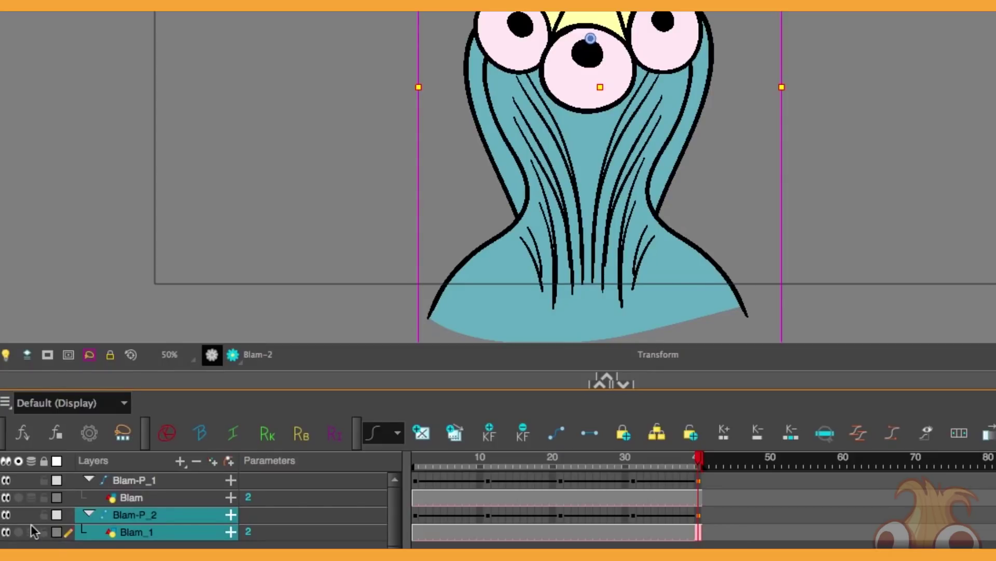
pyautogui.click(5, 531)
pyautogui.click(6, 514)
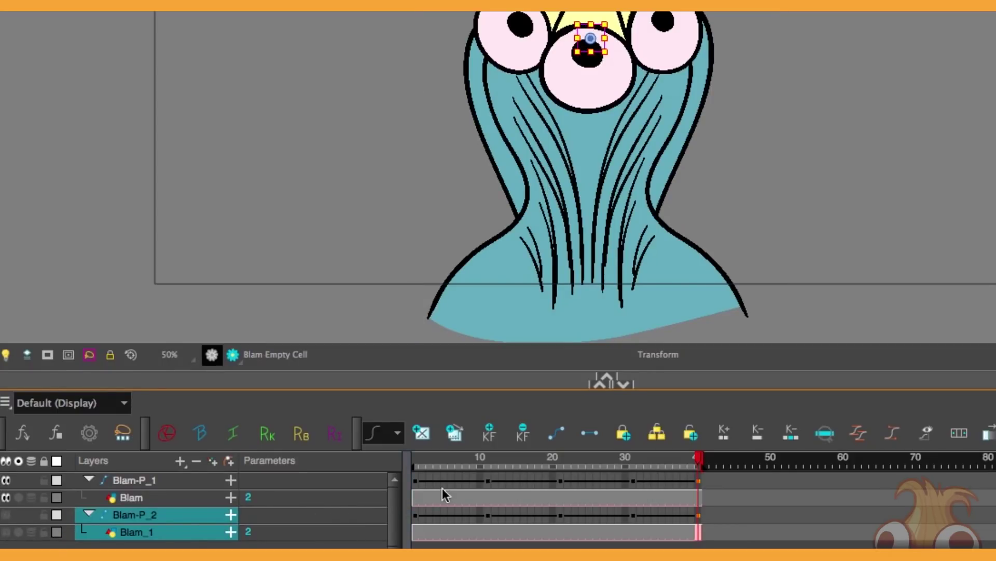
pyautogui.click(525, 515)
# - Create Blam-P_1 keyframes every 2 frames across frames 1–40, then play the result
pyautogui.moveTo(414, 480); pyautogui.dragTo(704, 479)
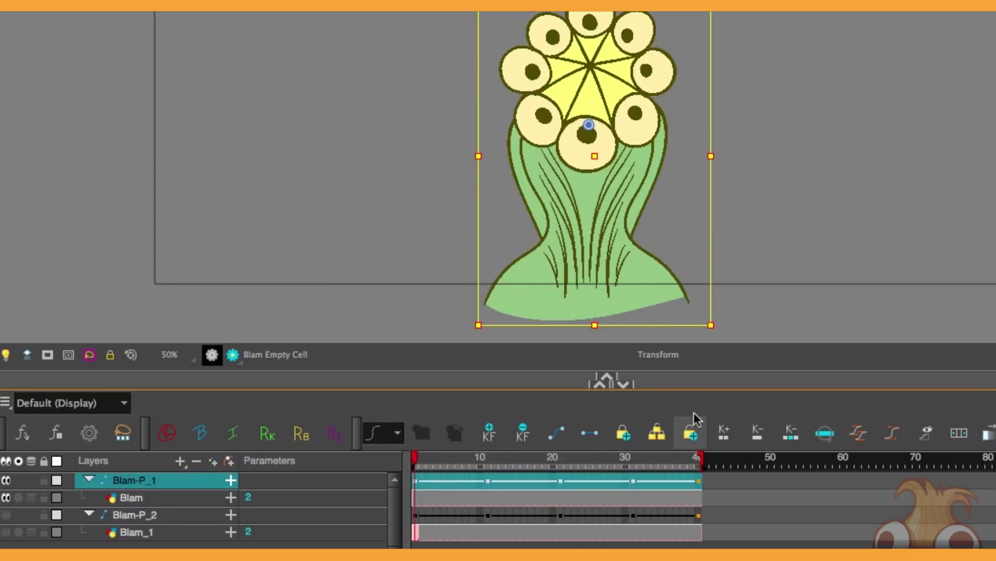
pyautogui.click(960, 436)
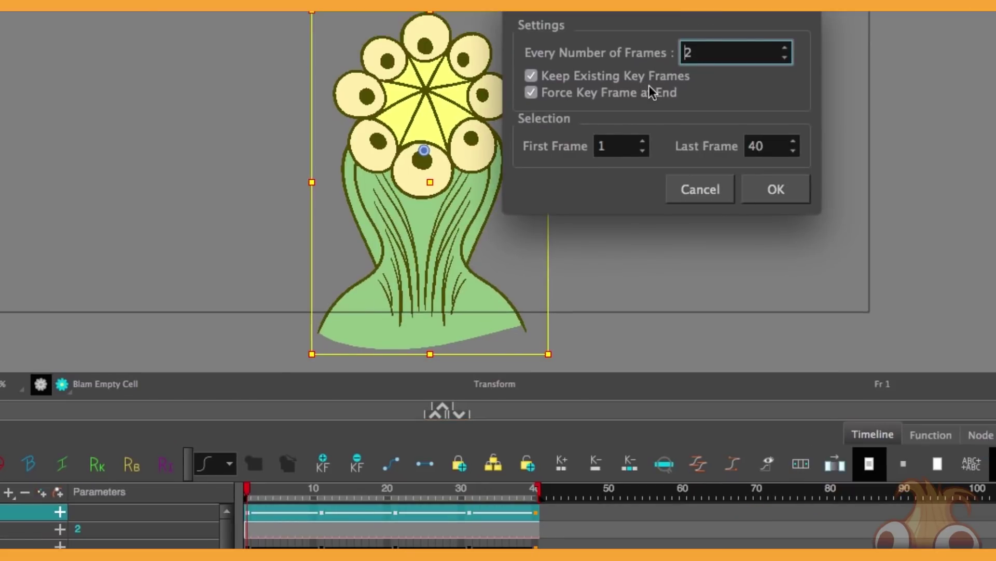
pyautogui.click(763, 186)
pyautogui.click(262, 513)
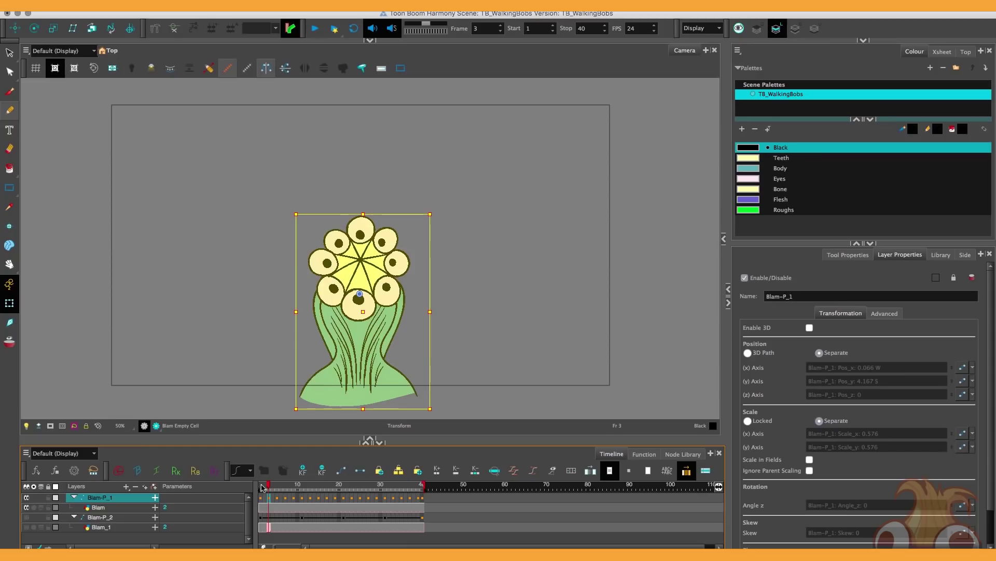
pyautogui.press('Return')
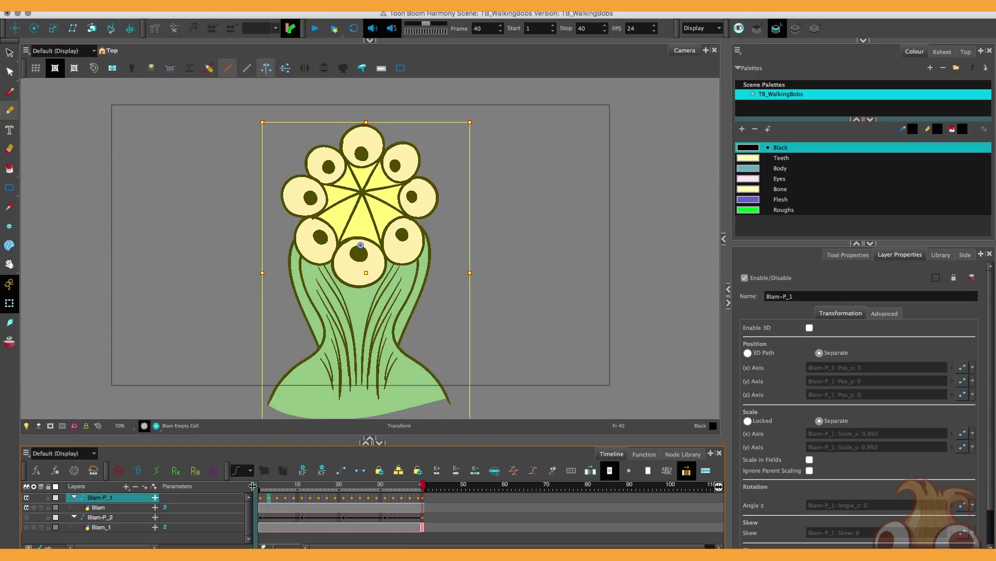
pyautogui.click(260, 488)
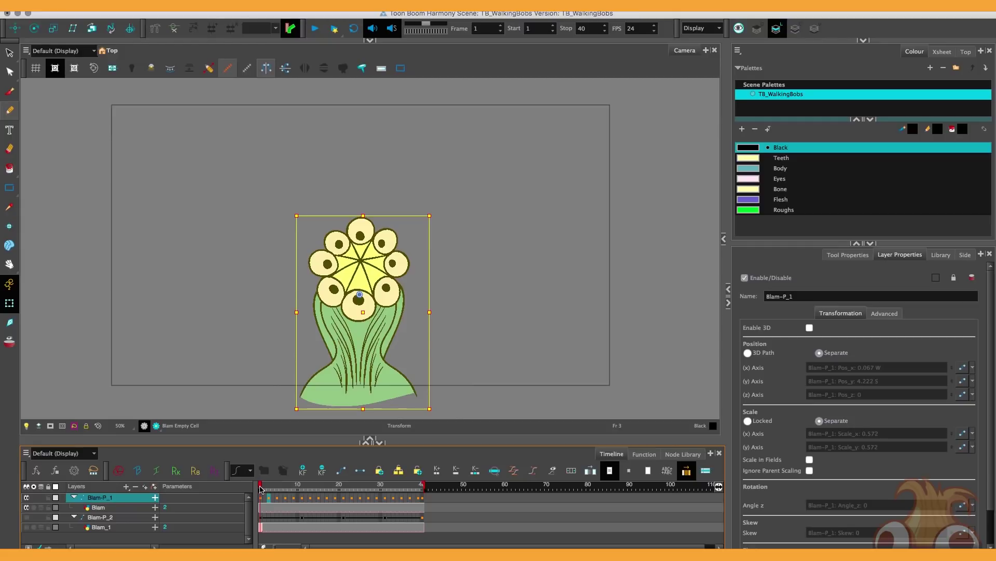
pyautogui.click(263, 508)
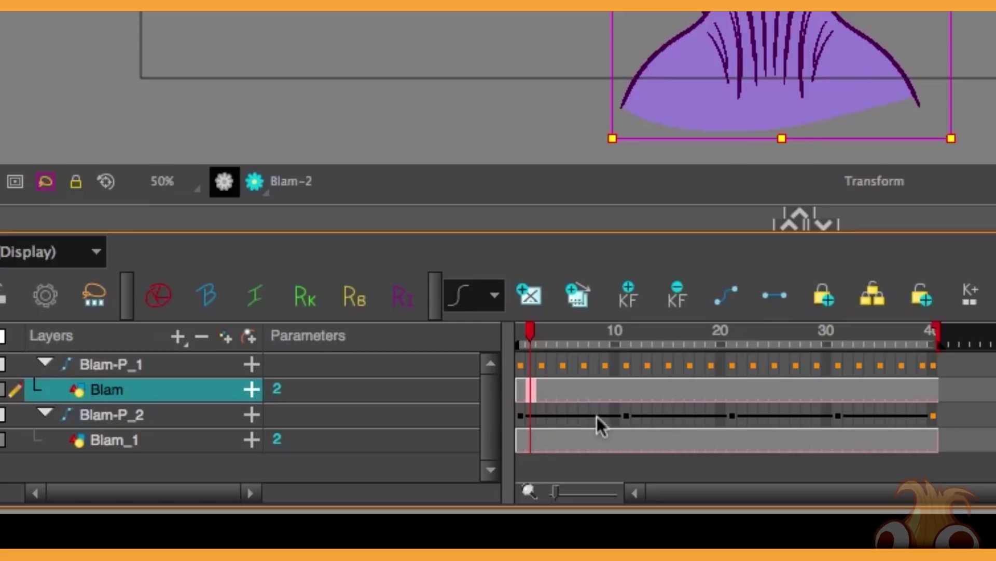
pyautogui.click(625, 416)
pyautogui.click(617, 465)
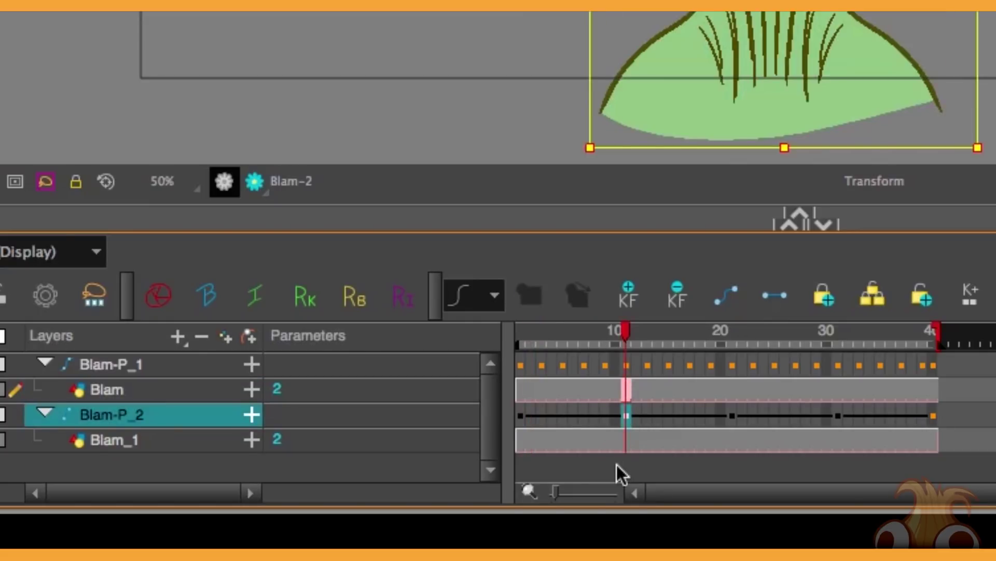
pyautogui.click(519, 415)
pyautogui.click(519, 416)
pyautogui.click(521, 364)
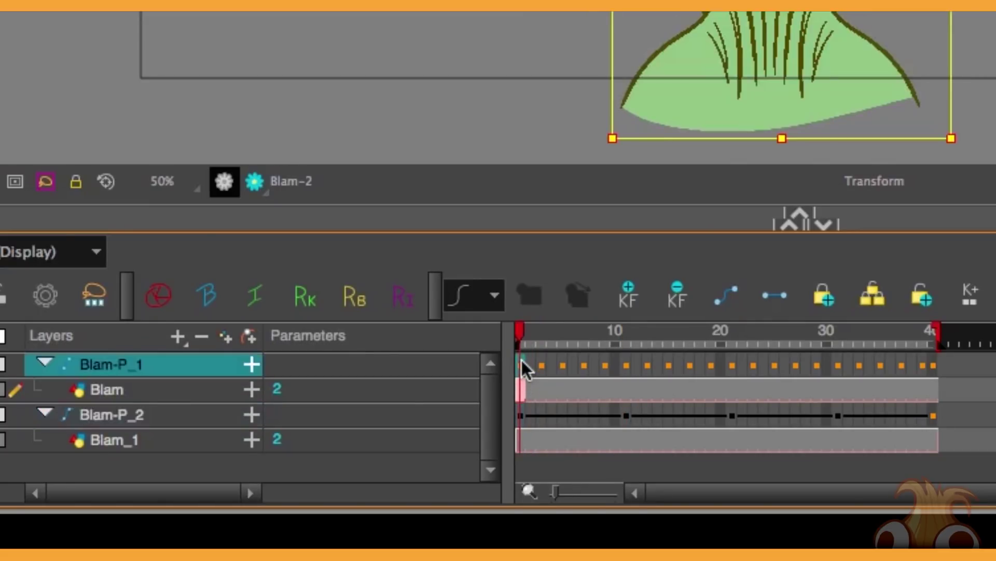
pyautogui.click(540, 365)
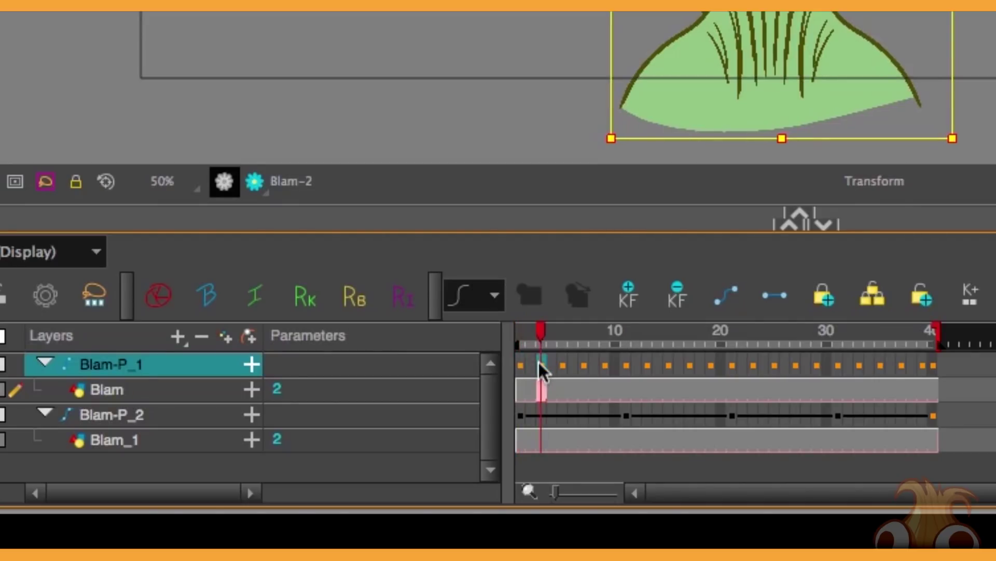
pyautogui.click(625, 366)
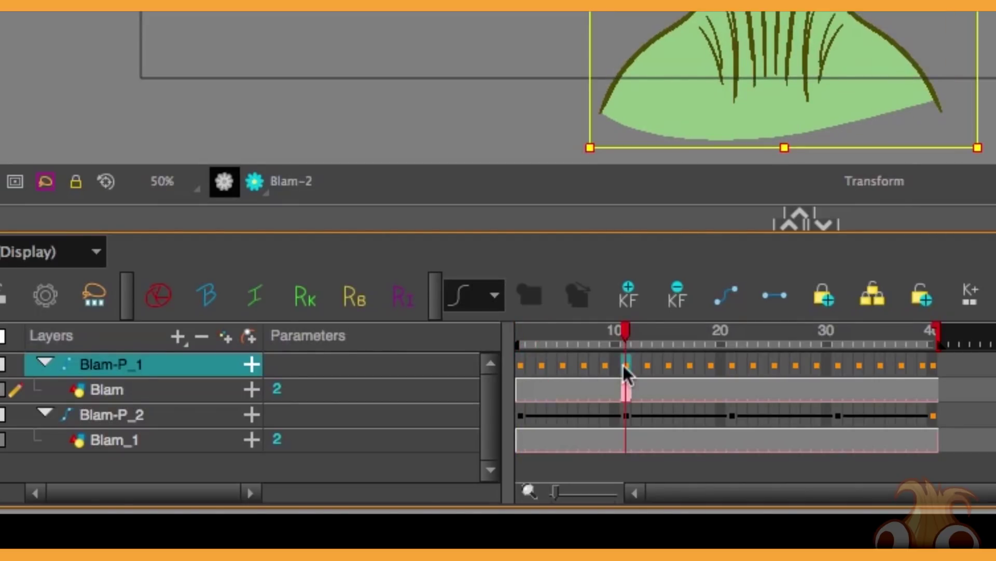
pyautogui.click(648, 365)
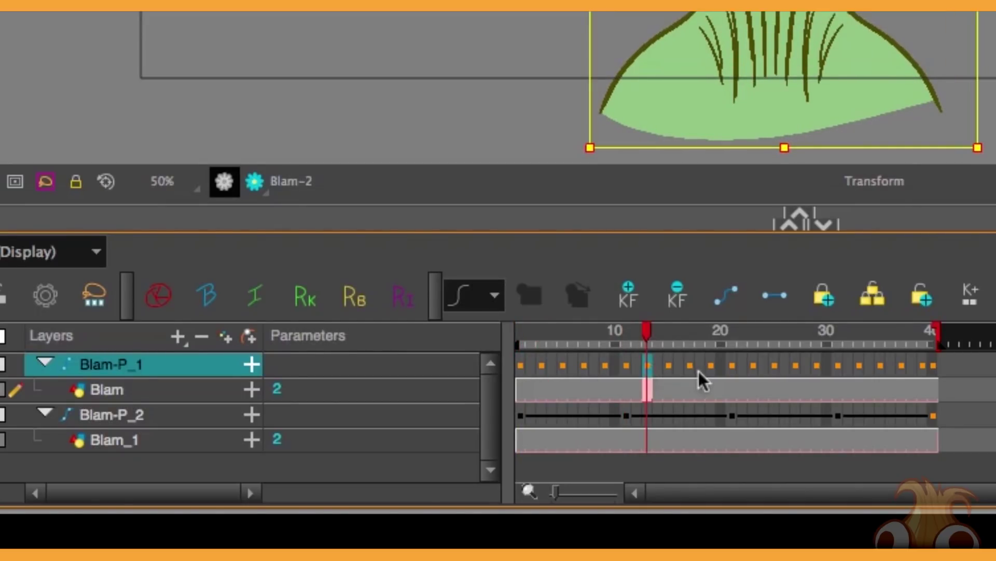
pyautogui.click(730, 365)
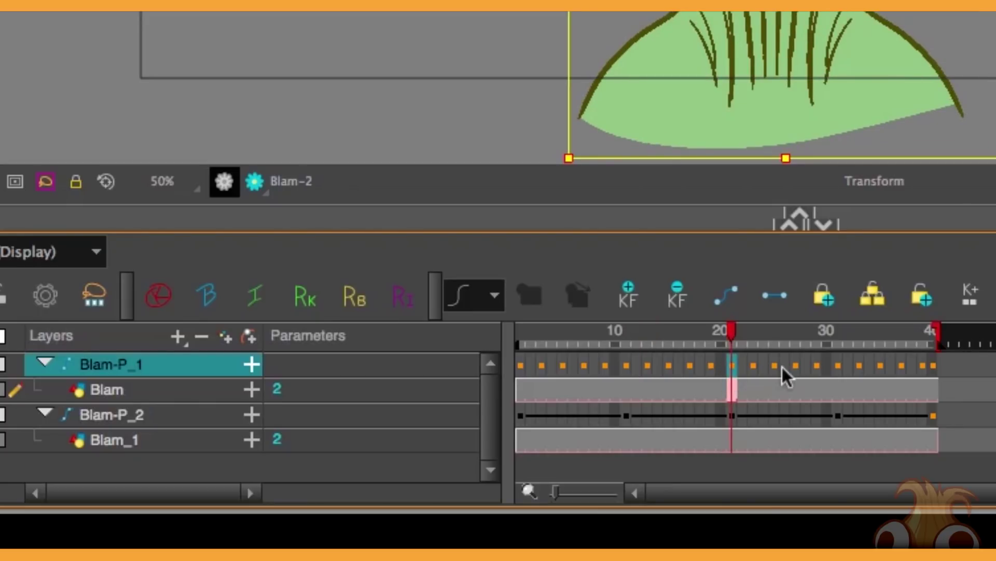
pyautogui.click(753, 366)
pyautogui.click(835, 365)
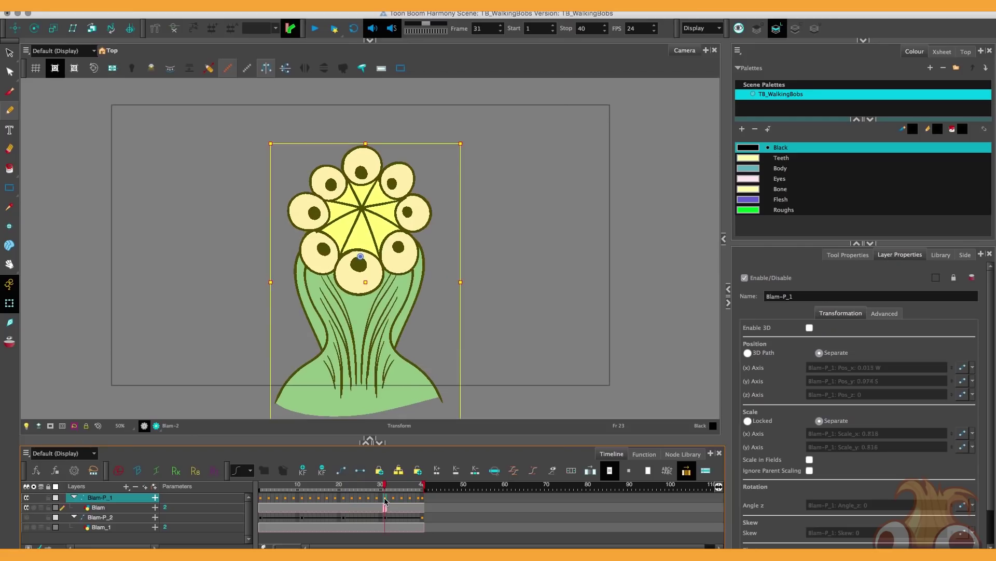
pyautogui.press('Return')
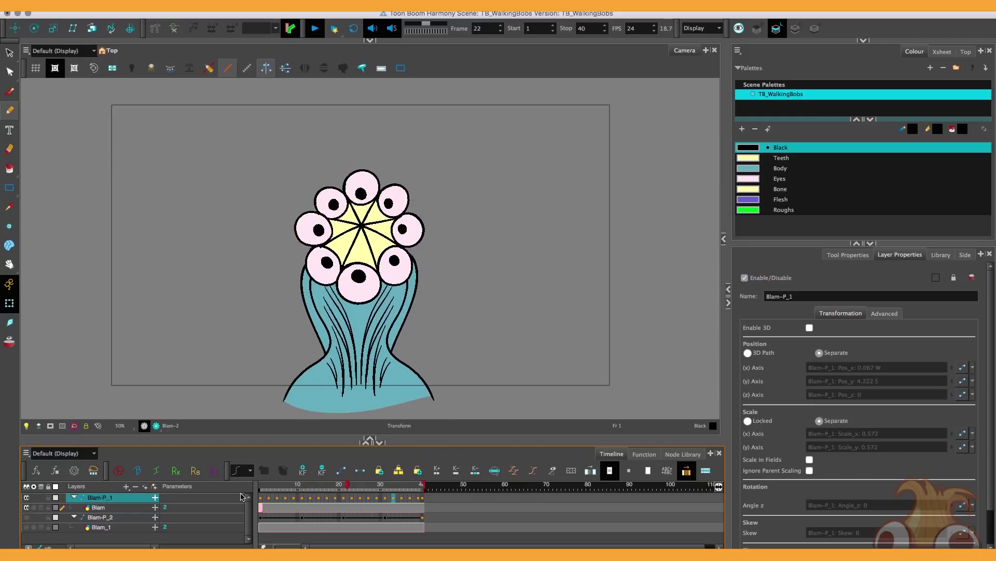
pyautogui.click(288, 541)
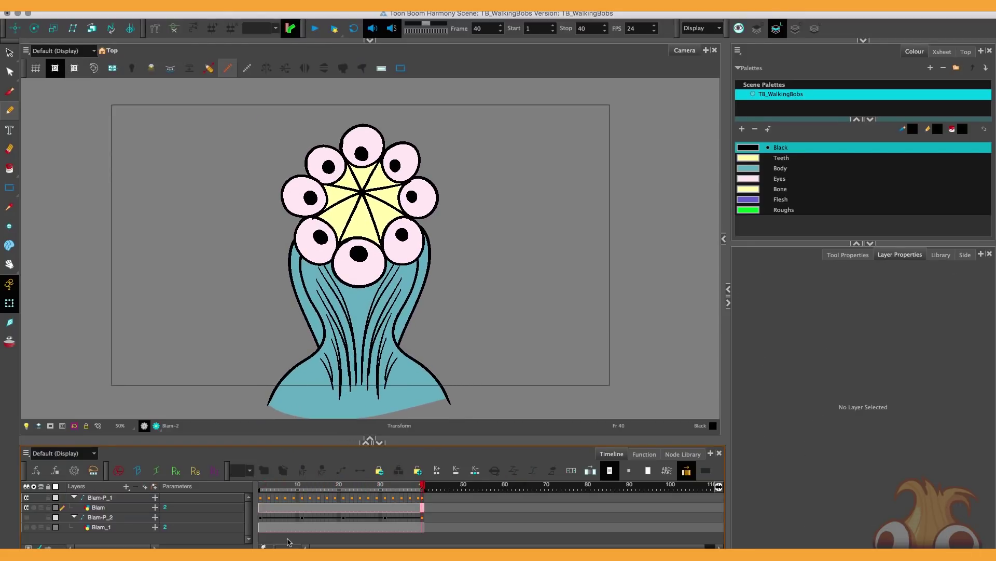
# - Drag the Blam-P_2 and Blam_1 cells a few frames shorter, deselect all, and play
pyautogui.click(282, 534)
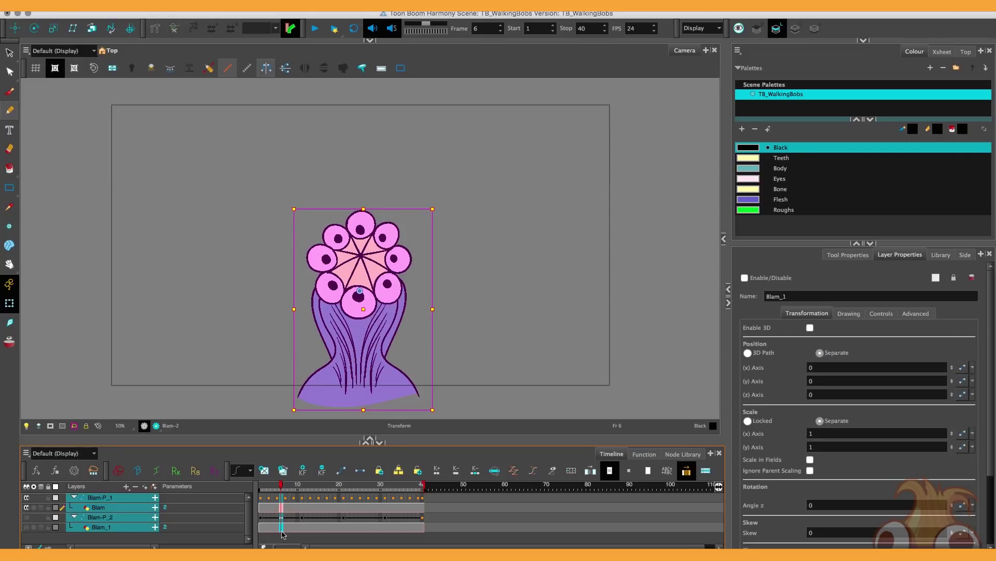
pyautogui.click(317, 498)
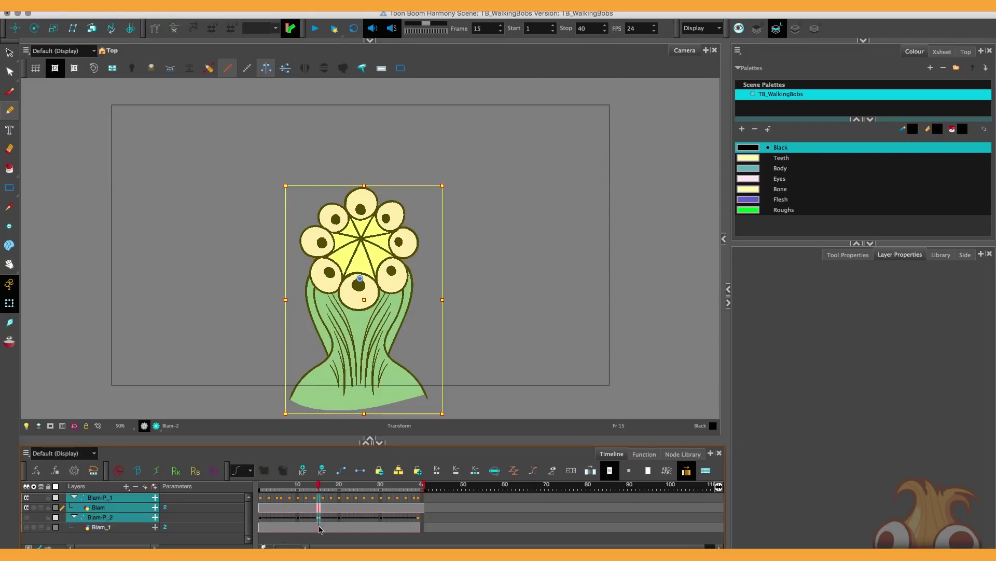
pyautogui.click(320, 529)
pyautogui.click(348, 529)
pyautogui.moveTo(349, 529)
pyautogui.mouseDown()
pyautogui.moveTo(385, 514)
pyautogui.moveTo(254, 497)
pyautogui.mouseUp()
pyautogui.press('Escape')
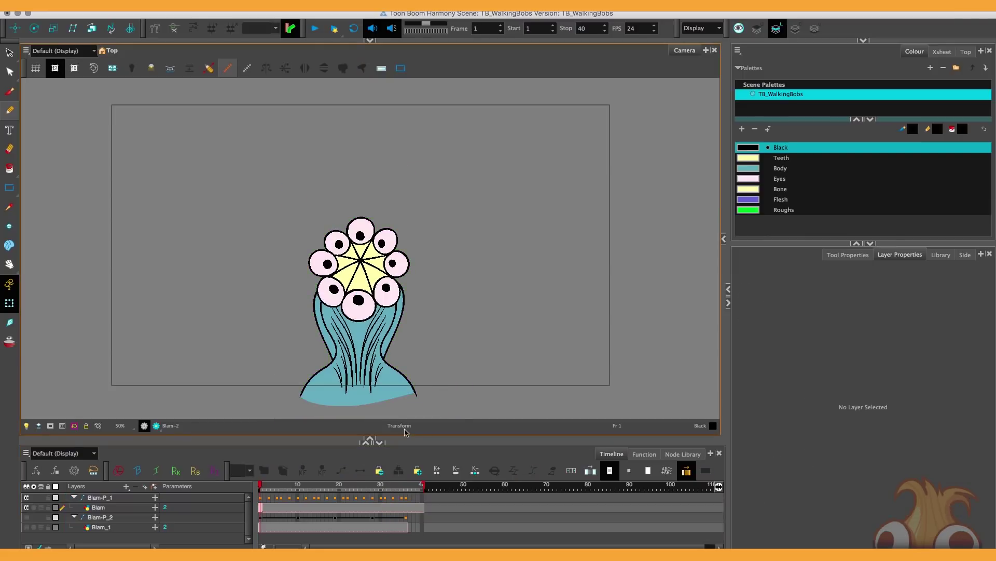
pyautogui.press('Return')
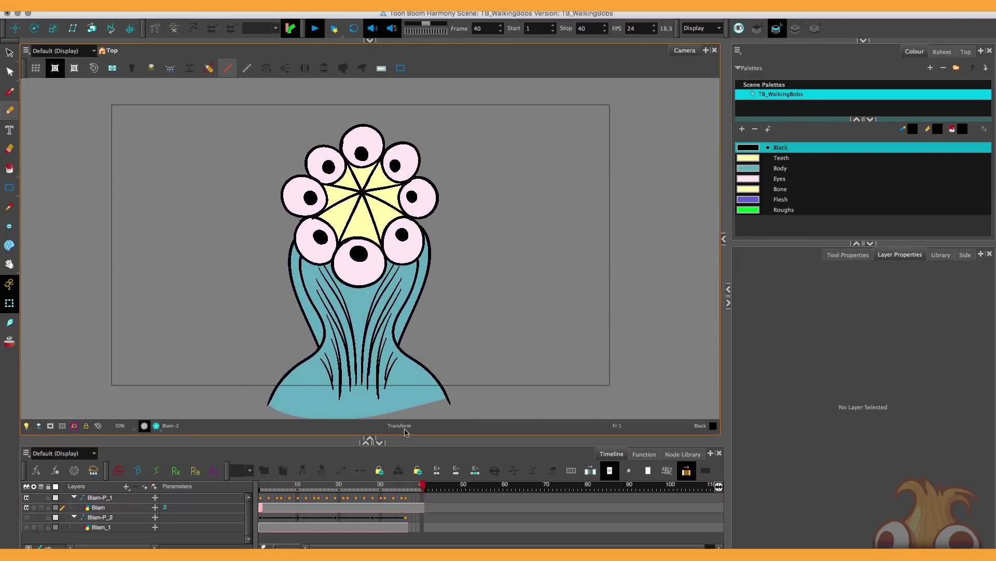